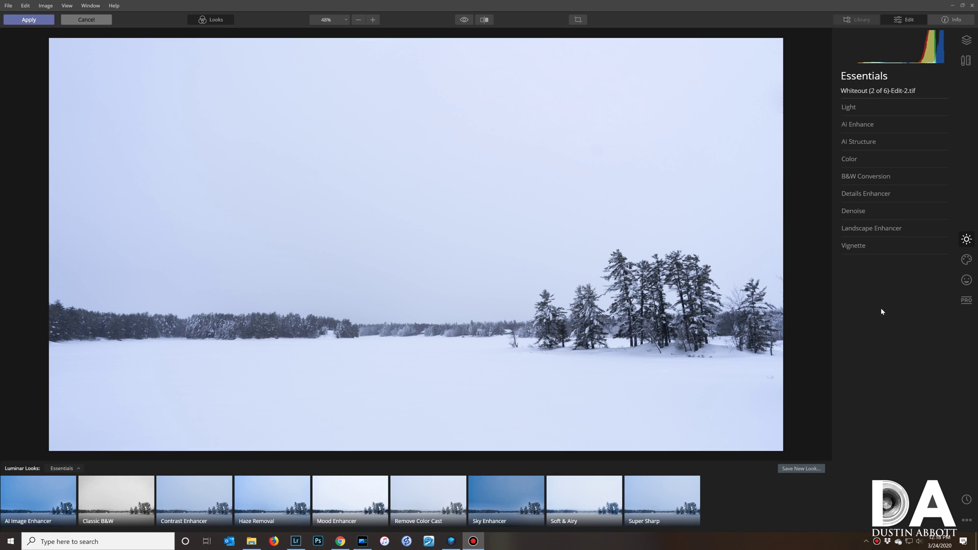
# Replace the flat grey winter sky with the Dramatic Sunset 1 sky using AI Sky Replacement.
pyautogui.click(964, 260)
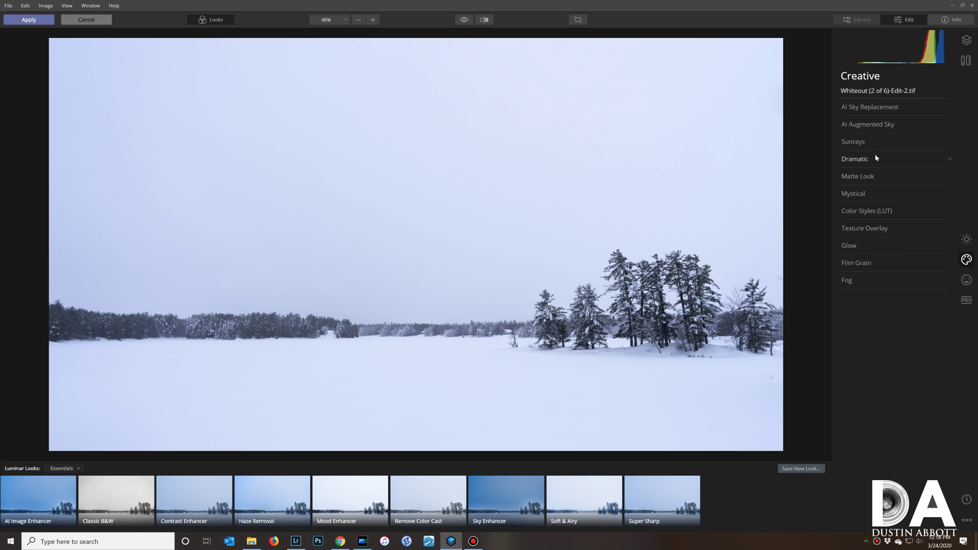
pyautogui.click(876, 111)
pyautogui.click(898, 127)
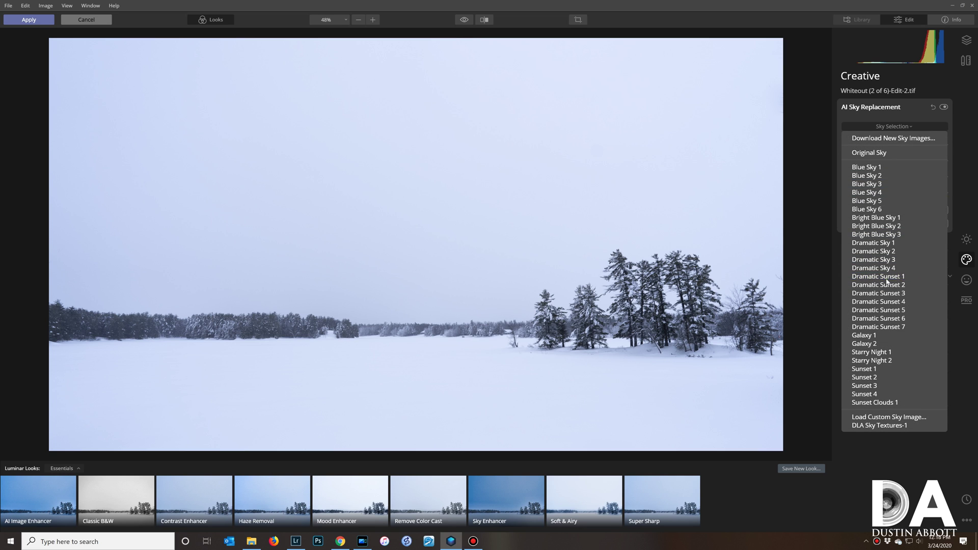
pyautogui.click(886, 277)
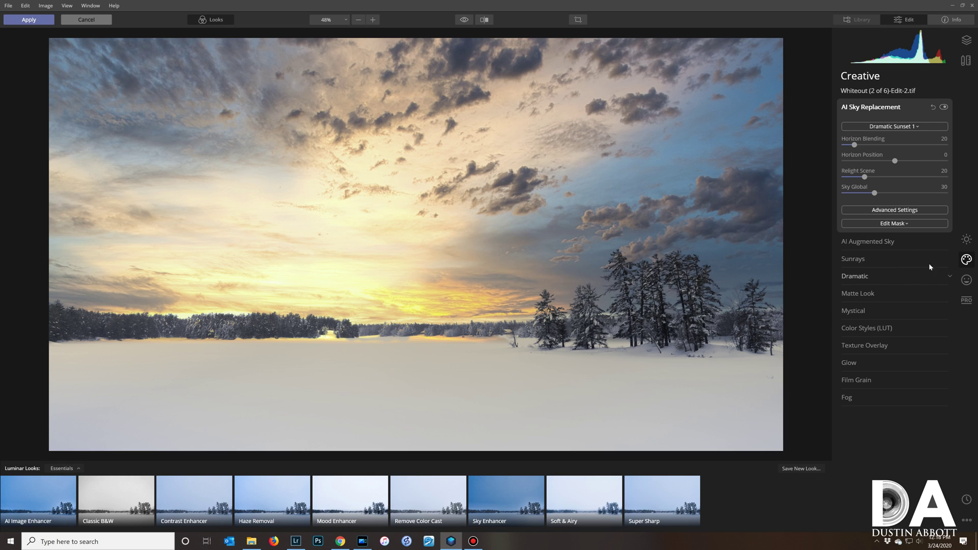
# Choose Eagle 1 as the sky object in AI Augmented Sky.
pyautogui.click(888, 243)
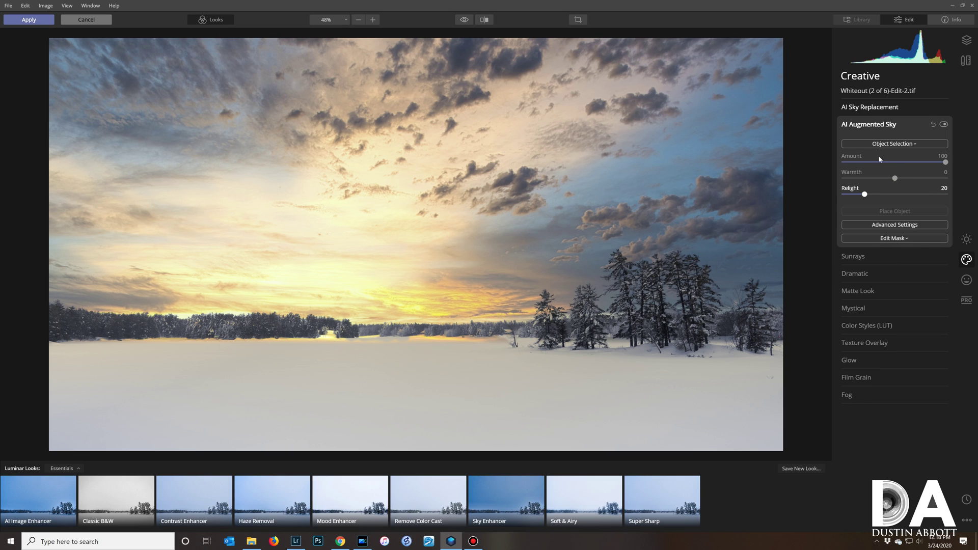
pyautogui.click(909, 146)
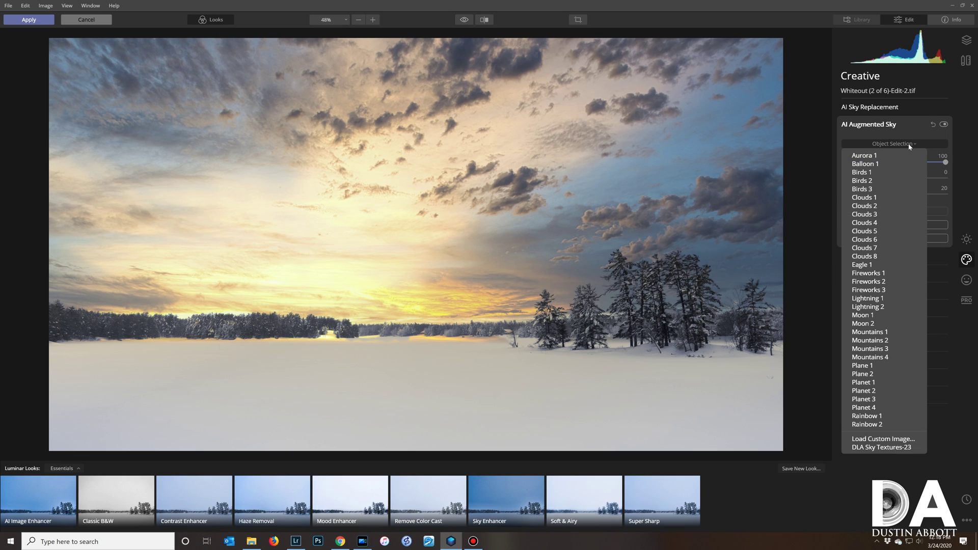
pyautogui.click(860, 265)
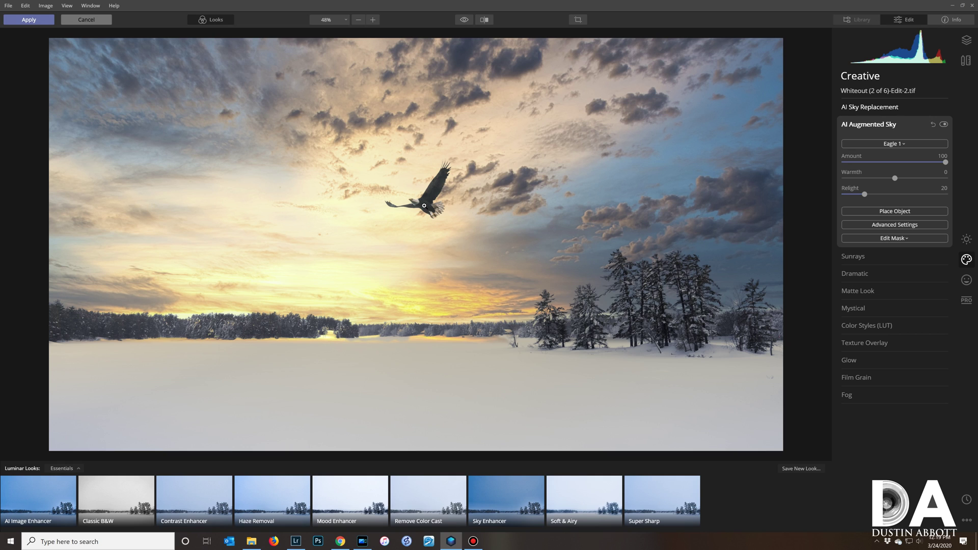
# Move the eagle down and right toward the trees and shrink it.
pyautogui.click(891, 213)
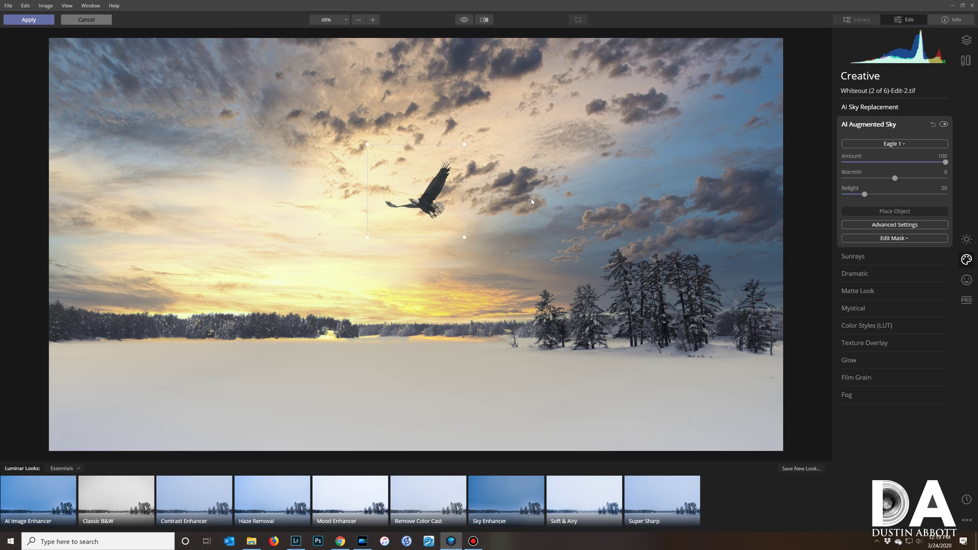
pyautogui.moveTo(434, 221); pyautogui.dragTo(501, 266)
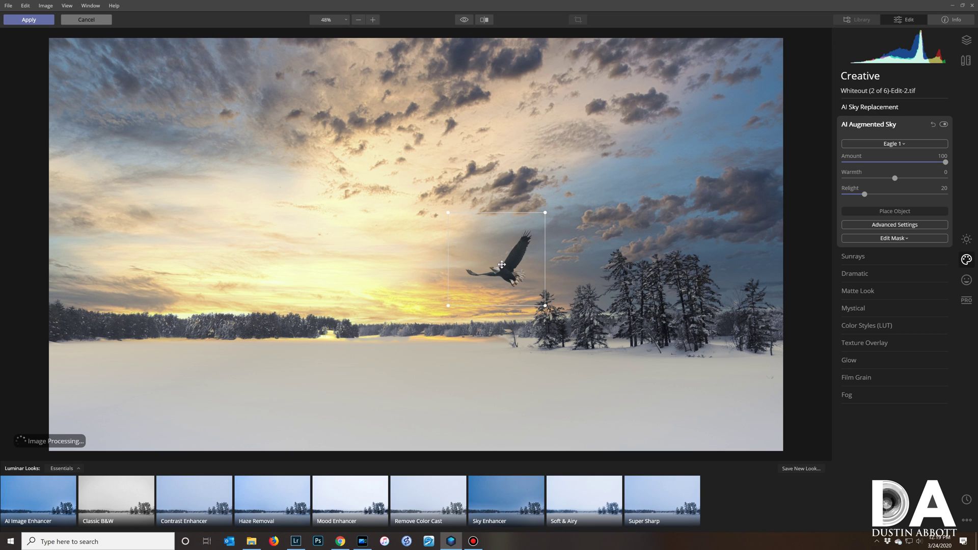
pyautogui.moveTo(451, 213); pyautogui.dragTo(493, 291)
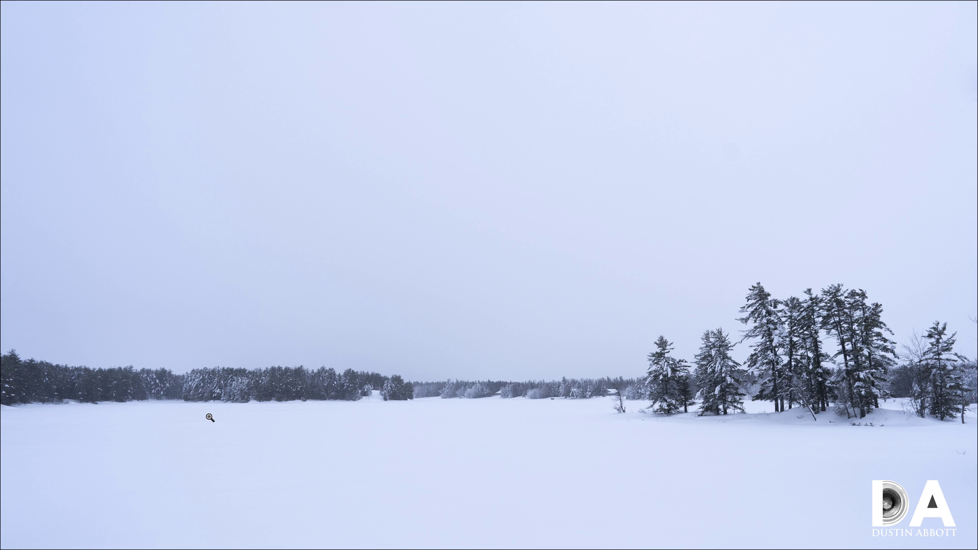
# Show the edited sunset version after the original in the preview.
pyautogui.press('Right')
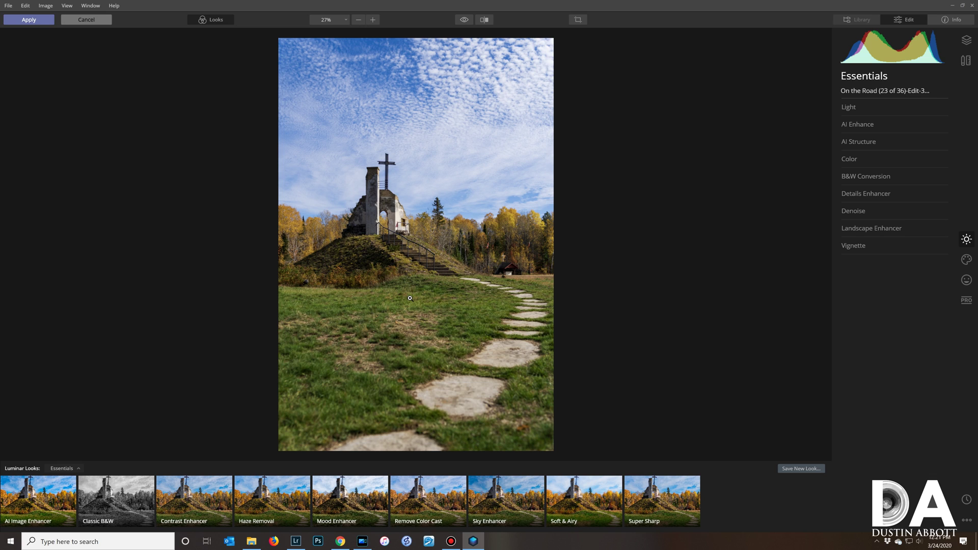
# Add the Balloon 1 object through AI Augmented Sky in the Creative panel.
pyautogui.click(966, 259)
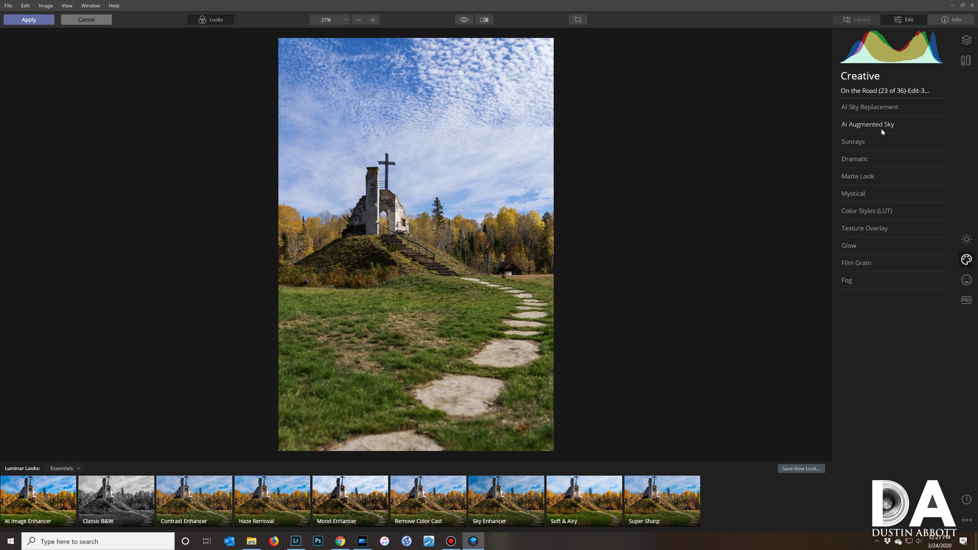
pyautogui.click(847, 127)
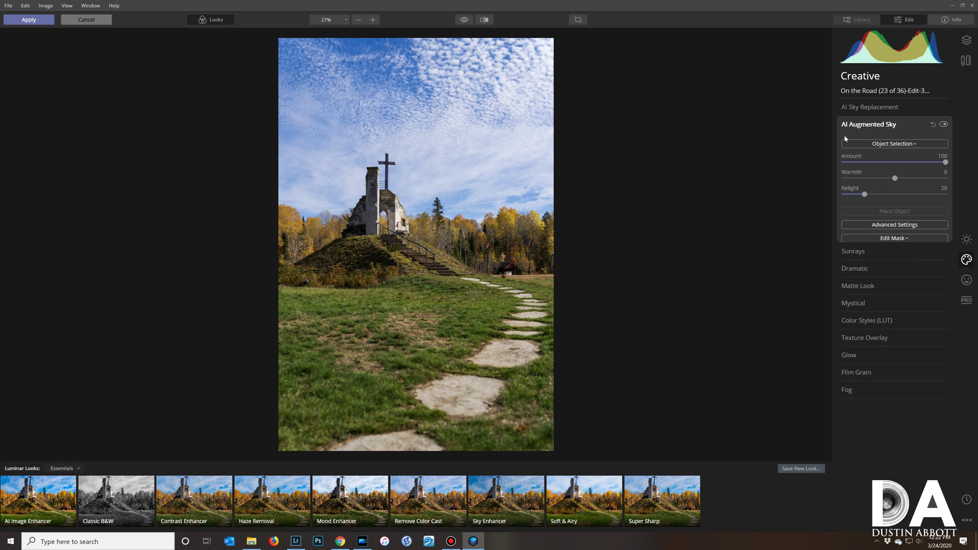
pyautogui.click(909, 146)
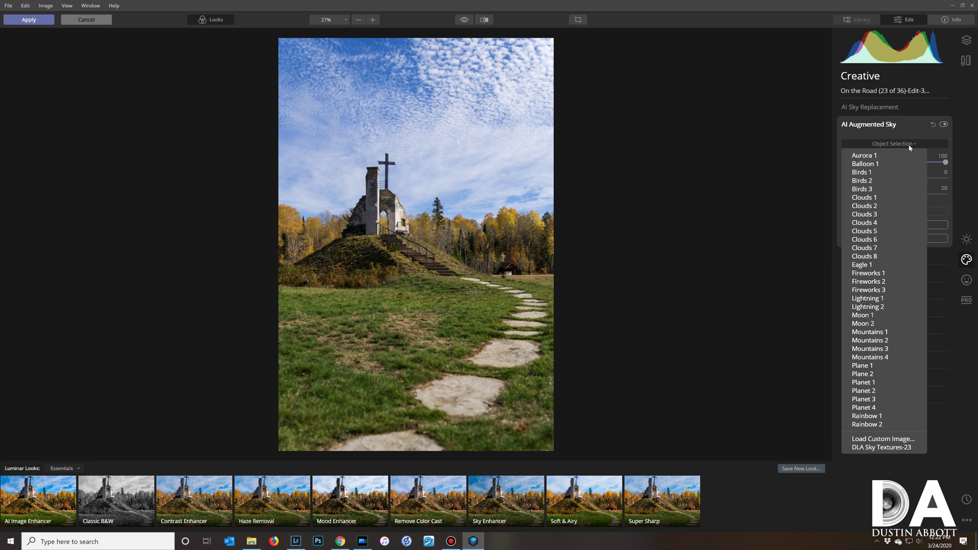
pyautogui.click(864, 163)
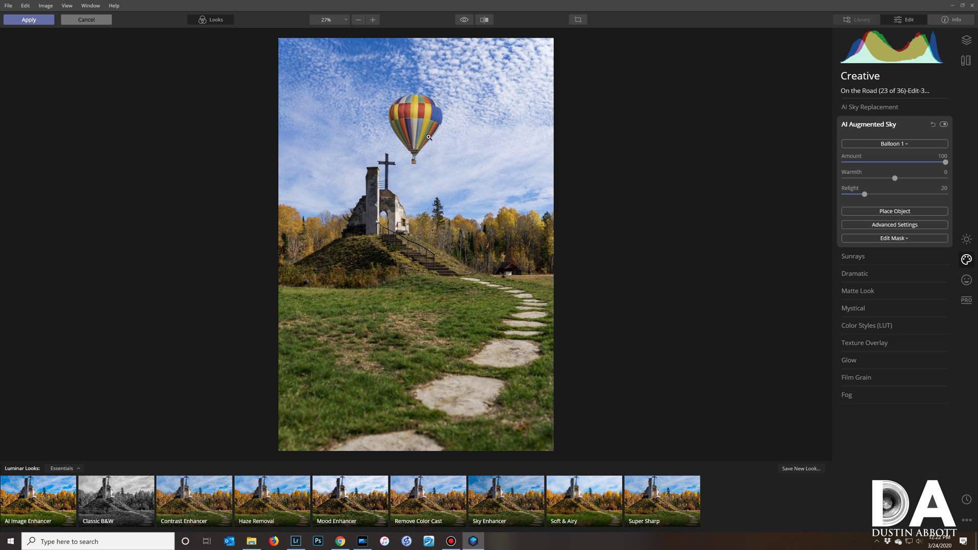
# Move the balloon to the upper right, shrink it, raise it slightly and tilt it a little.
pyautogui.click(886, 211)
pyautogui.moveTo(416, 128); pyautogui.dragTo(486, 122)
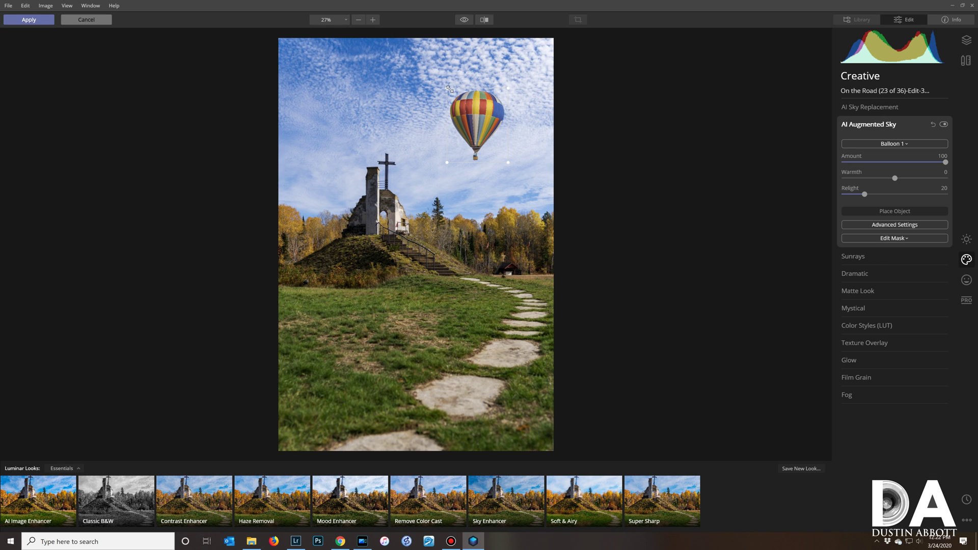
pyautogui.moveTo(446, 87); pyautogui.dragTo(459, 103)
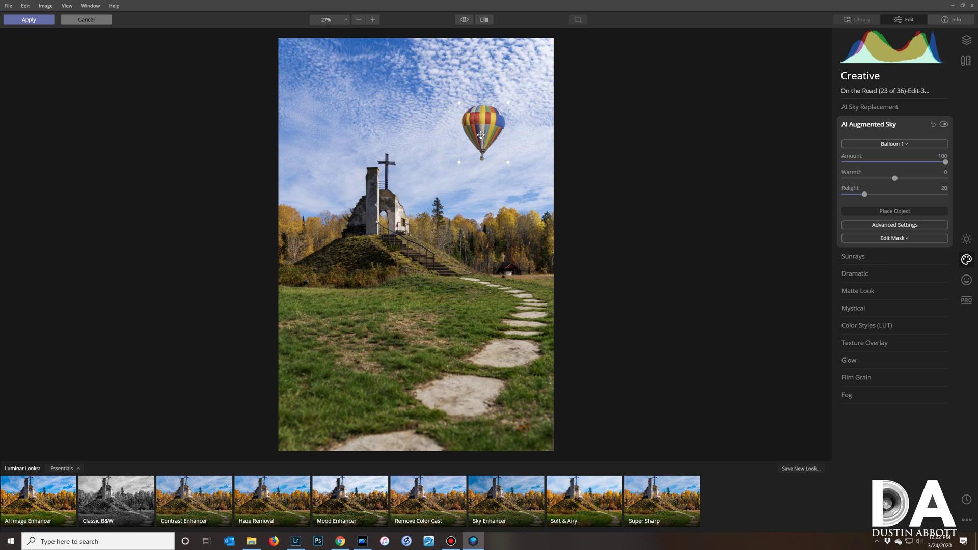
pyautogui.moveTo(481, 135); pyautogui.dragTo(481, 129)
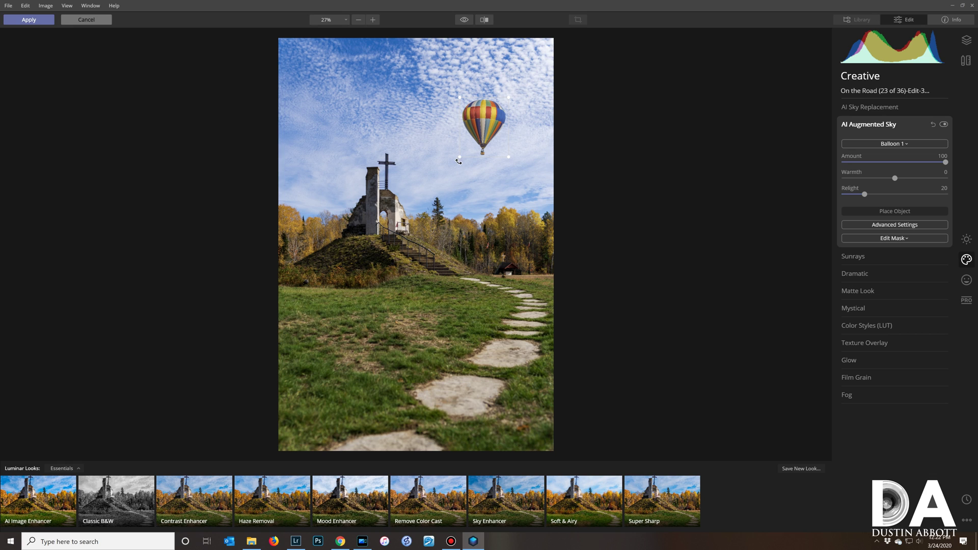
pyautogui.moveTo(458, 162); pyautogui.dragTo(459, 162)
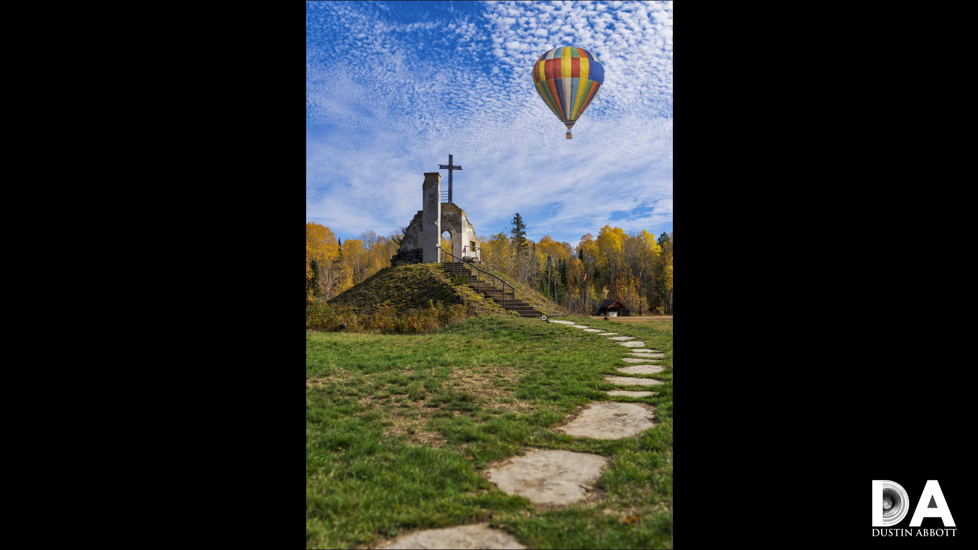
# Advance to the black-and-white church image and leave the full-screen preview.
pyautogui.press('Right')
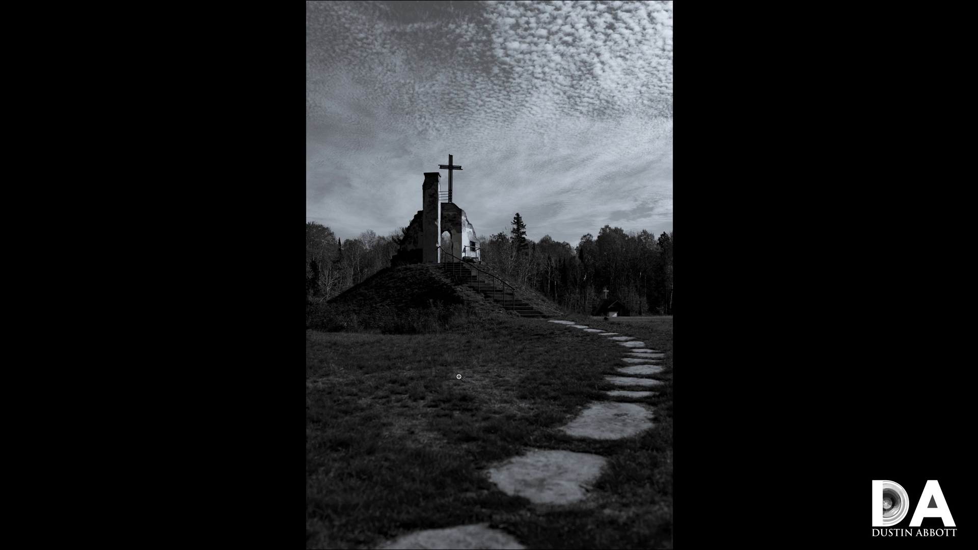
pyautogui.press('Escape')
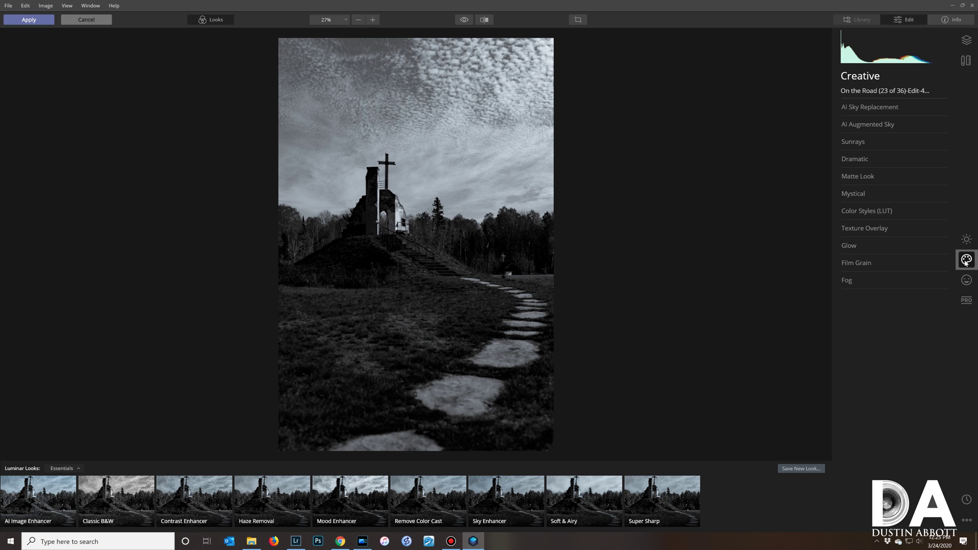
# Load the custom sky image DLA Sky Textures-34 to place a full moon behind the church.
pyautogui.click(894, 108)
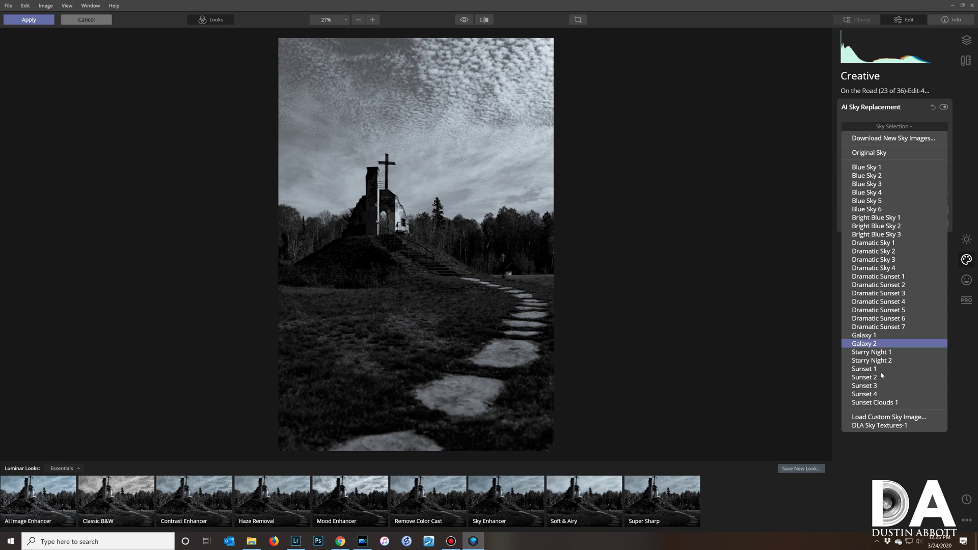
pyautogui.click(884, 418)
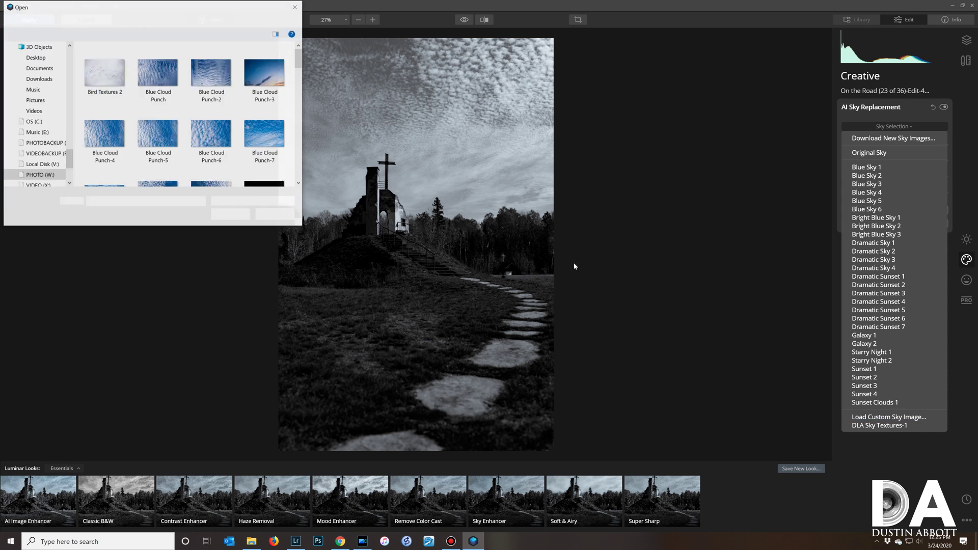
pyautogui.scroll(-1, 229, 148)
pyautogui.scroll(-5, 229, 152)
pyautogui.click(211, 107)
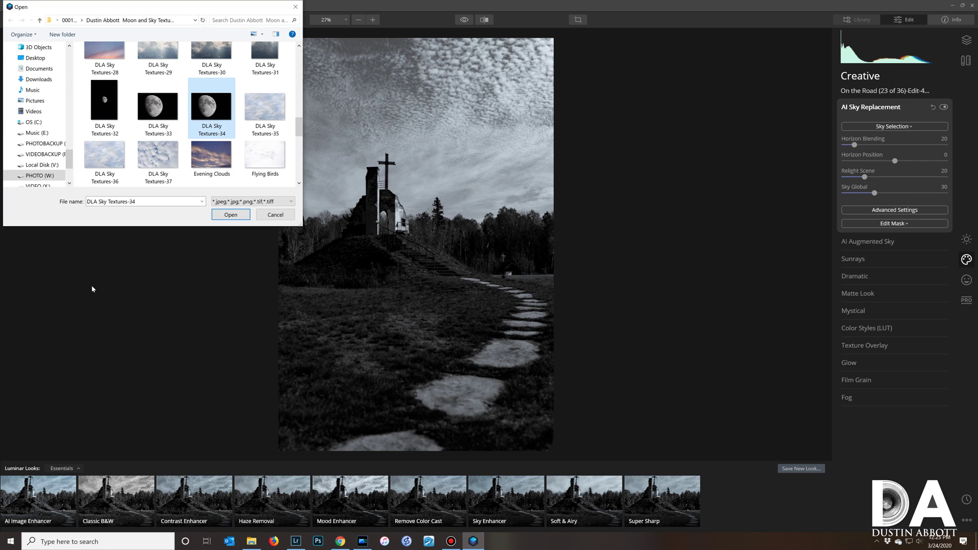
pyautogui.click(231, 214)
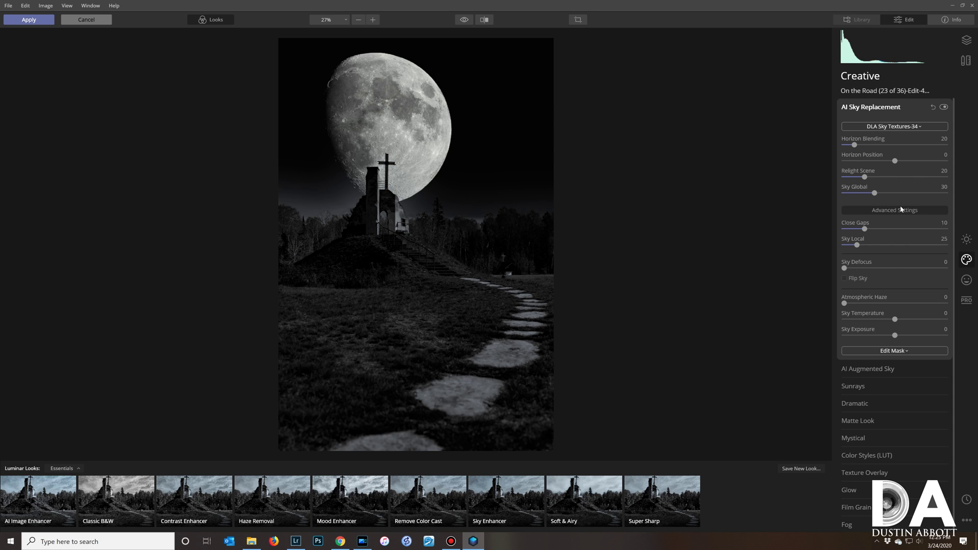
# Lower the moon sky's Horizon Position to about -32 and apply the edit.
pyautogui.moveTo(889, 162); pyautogui.dragTo(886, 161)
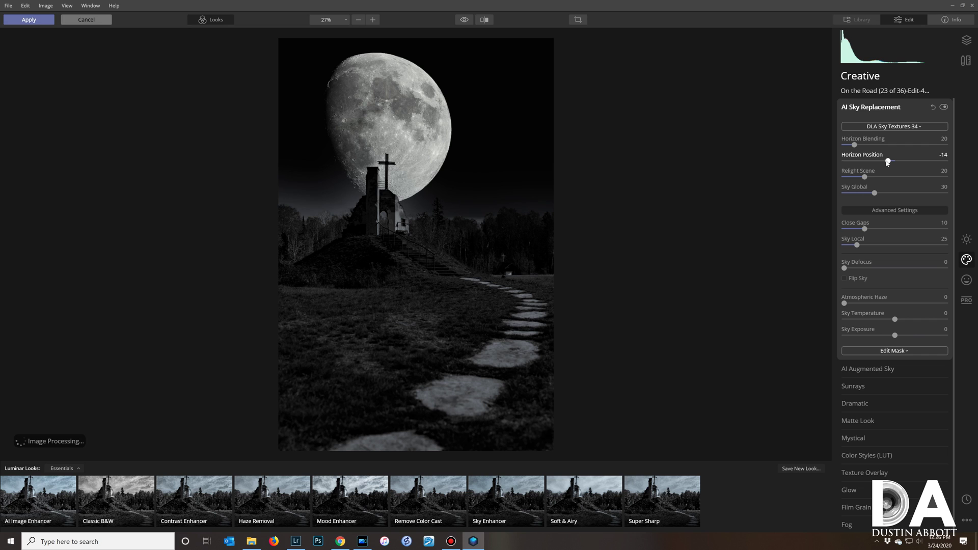
pyautogui.moveTo(874, 164); pyautogui.dragTo(872, 166)
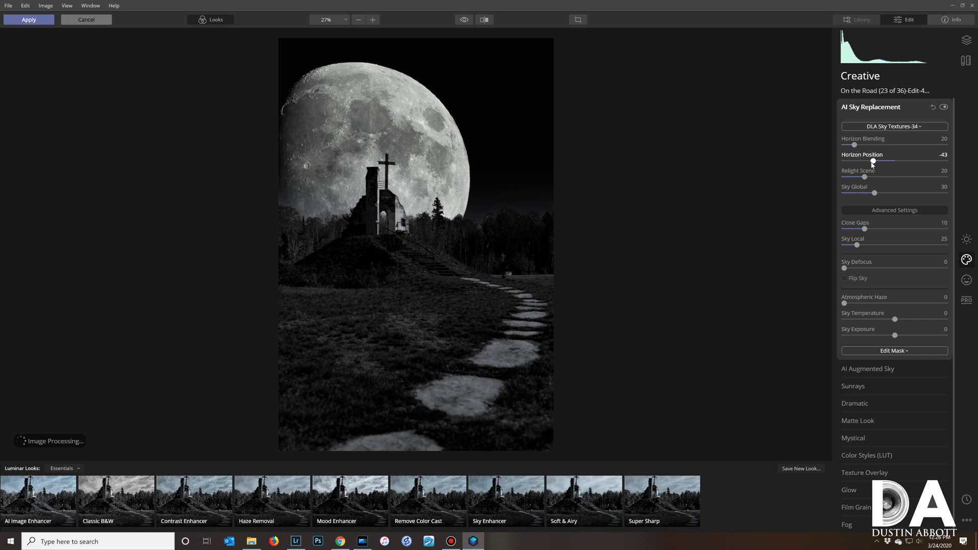
pyautogui.moveTo(872, 165); pyautogui.dragTo(876, 164)
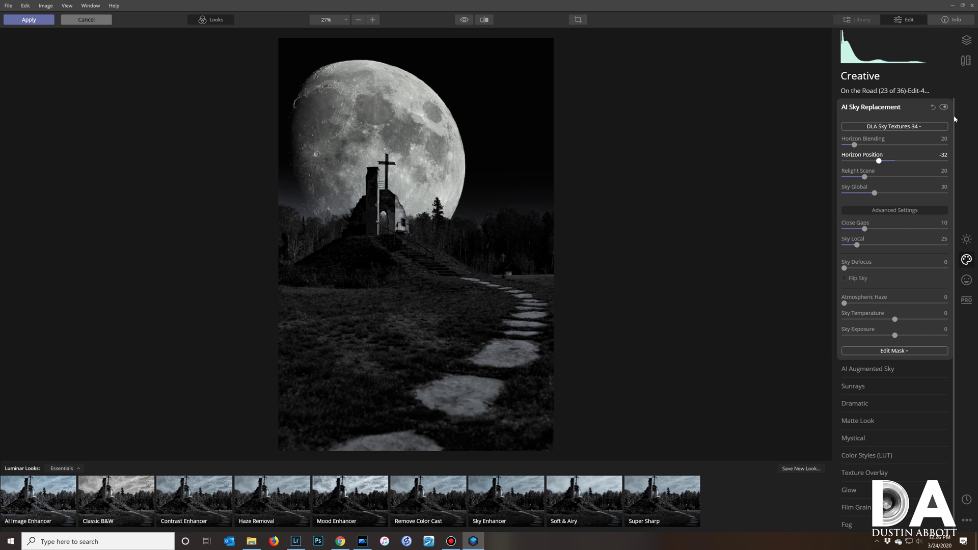
pyautogui.click(28, 20)
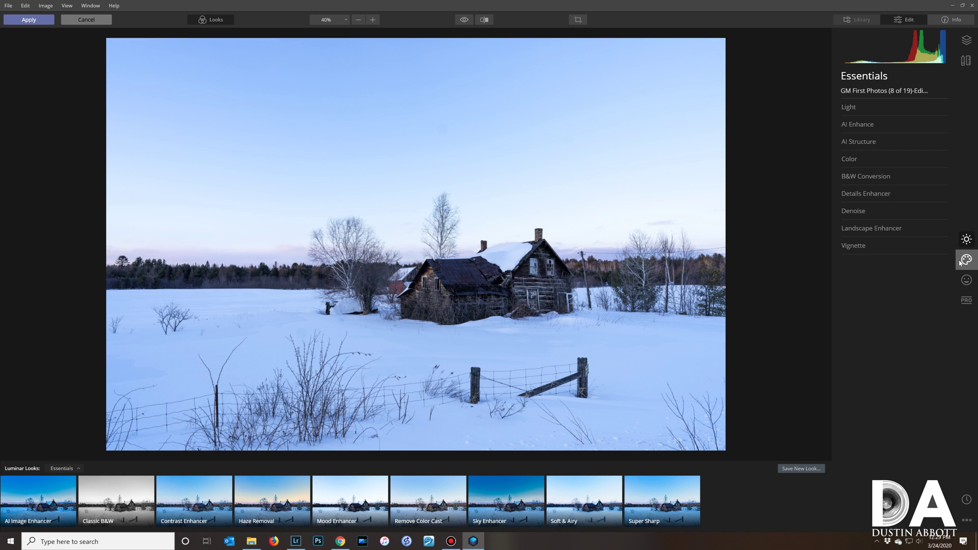
# Expand AI Sky Replacement and its Advanced Settings in the Creative panel.
pyautogui.click(964, 261)
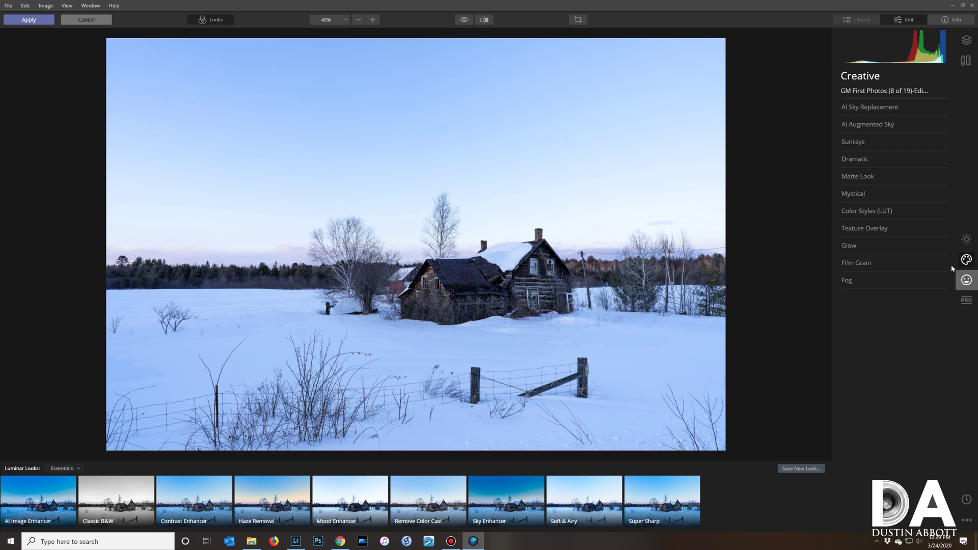
pyautogui.click(880, 108)
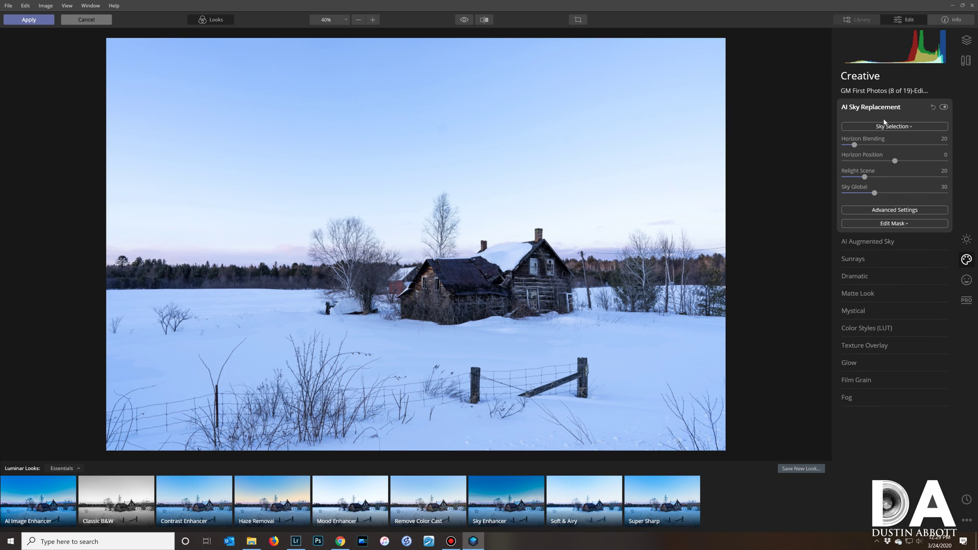
pyautogui.click(885, 213)
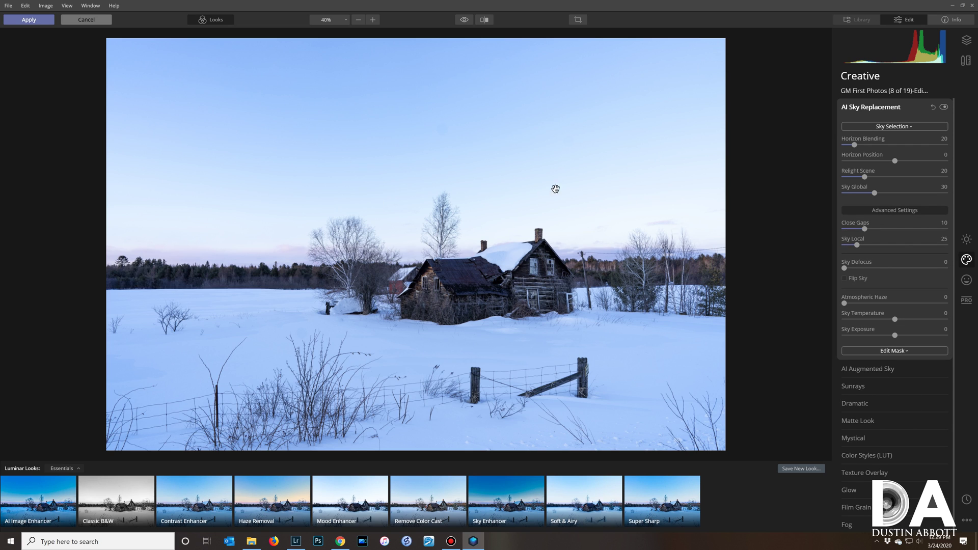
# Load the Milky Way image as a custom sky for the cabin photo.
pyautogui.click(904, 127)
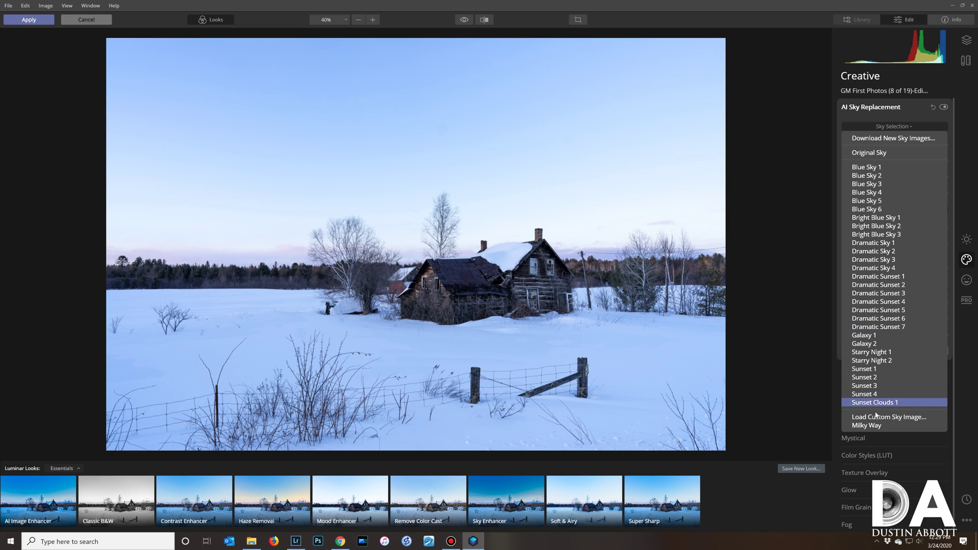
pyautogui.click(884, 418)
pyautogui.moveTo(298, 61); pyautogui.dragTo(298, 114)
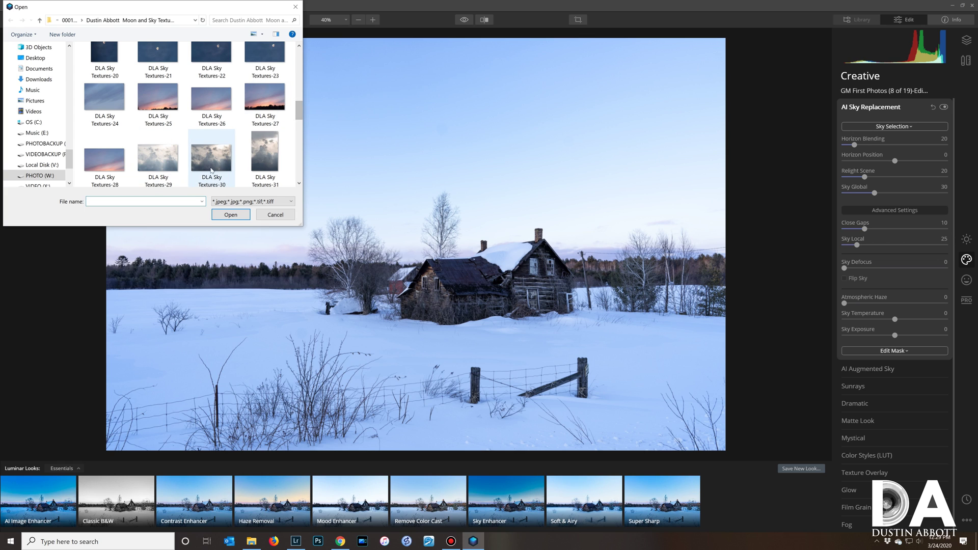
pyautogui.scroll(-3, 211, 153)
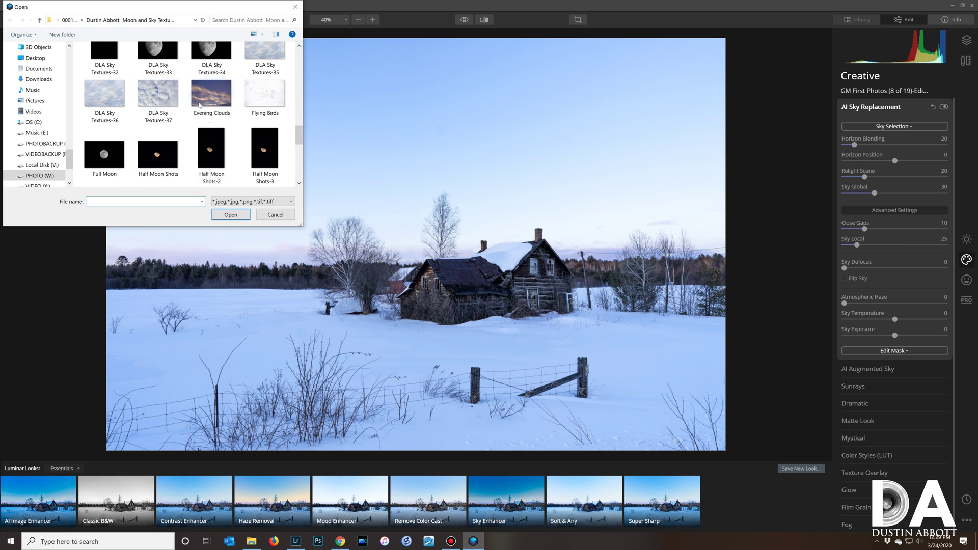
pyautogui.scroll(-2, 199, 107)
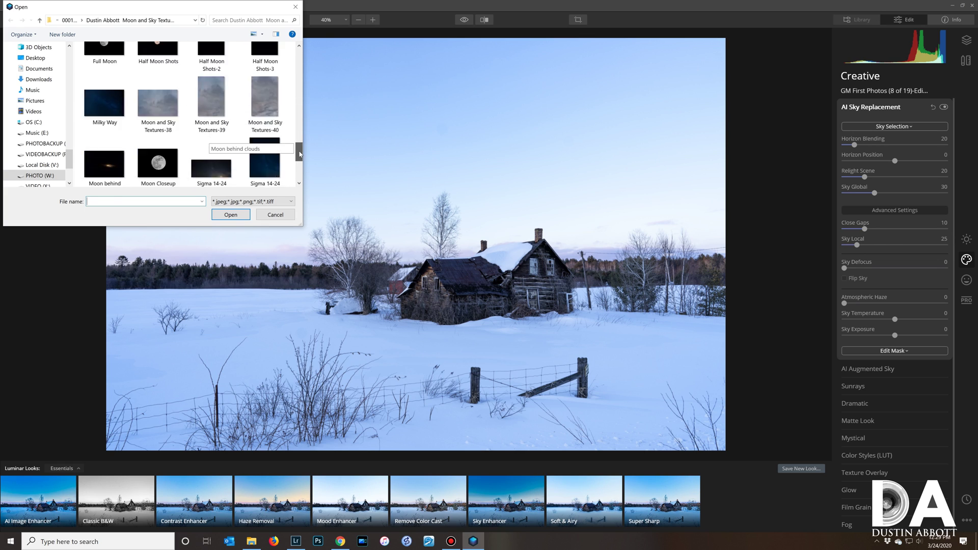
pyautogui.moveTo(300, 154)
pyautogui.mouseDown()
pyautogui.moveTo(300, 173)
pyautogui.moveTo(300, 154)
pyautogui.mouseUp()
pyautogui.click(96, 115)
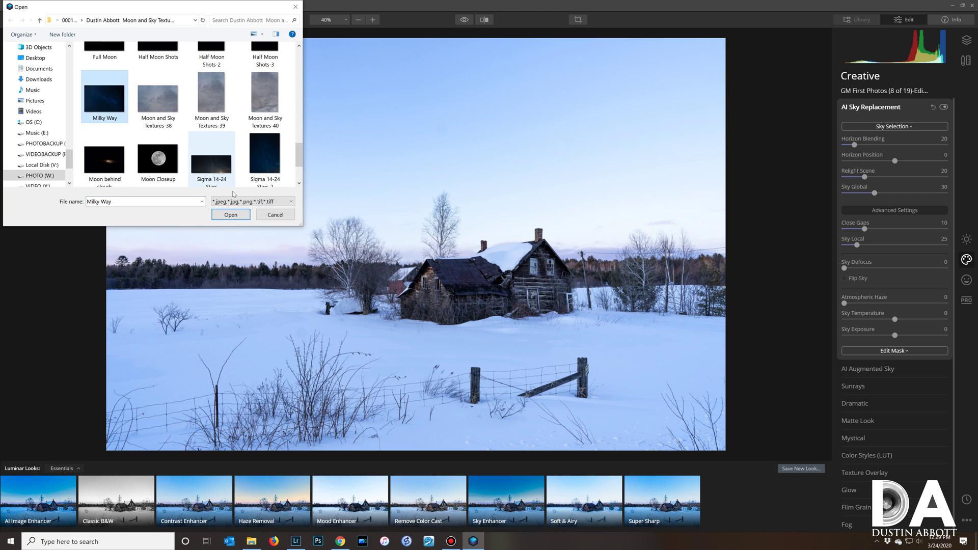
pyautogui.click(231, 214)
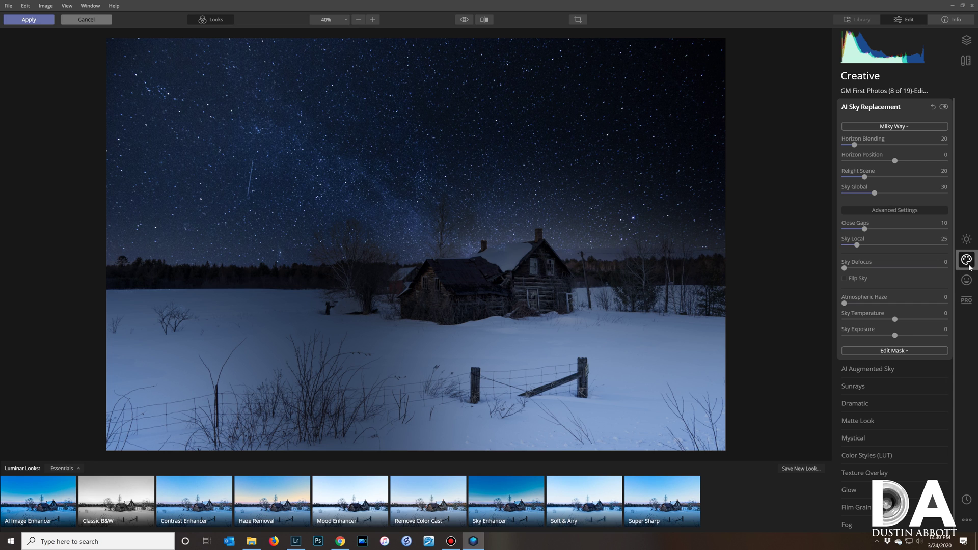
# Expand the AI Augmented Sky settings on the Milky Way farmhouse photo.
pyautogui.click(898, 368)
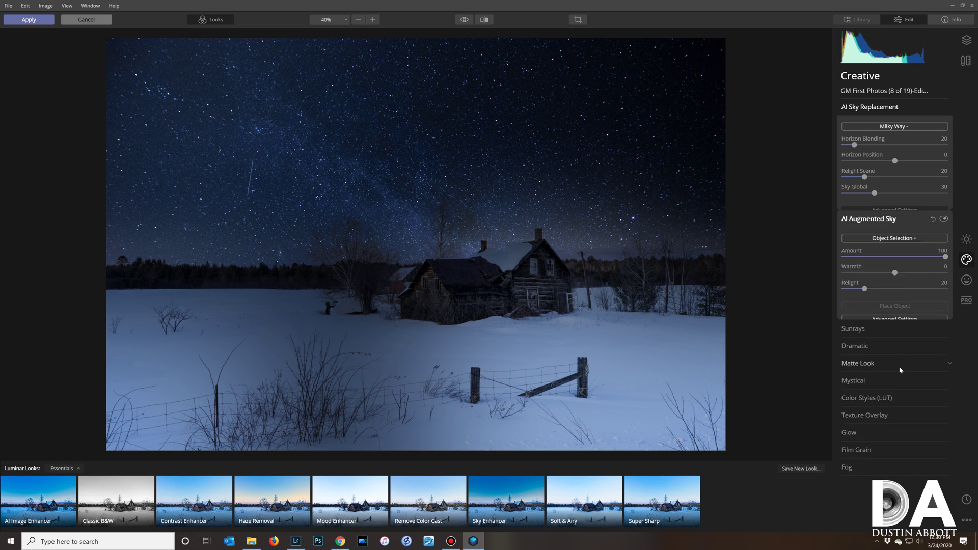
# Add Aurora 1 to the night sky, shrink its box slightly and shift it up and right.
pyautogui.click(919, 145)
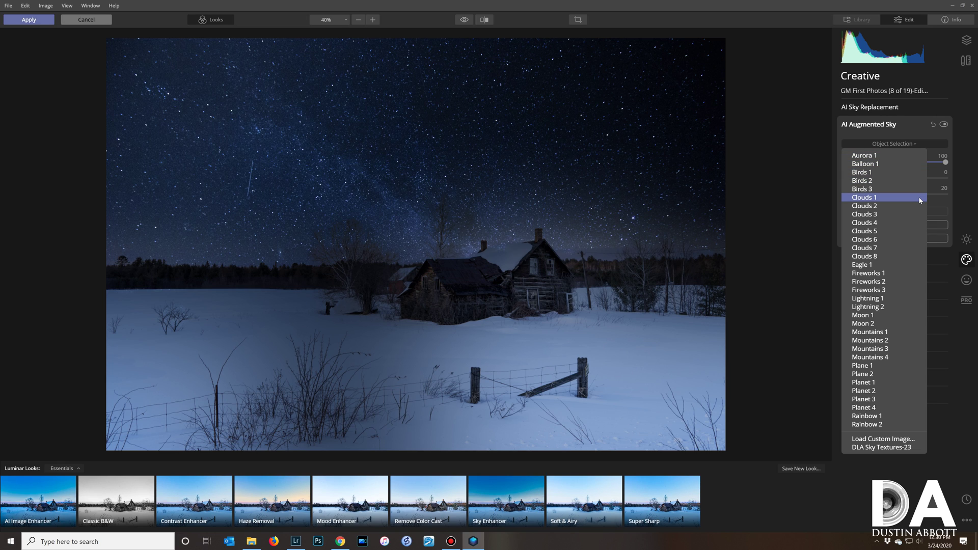
pyautogui.click(897, 155)
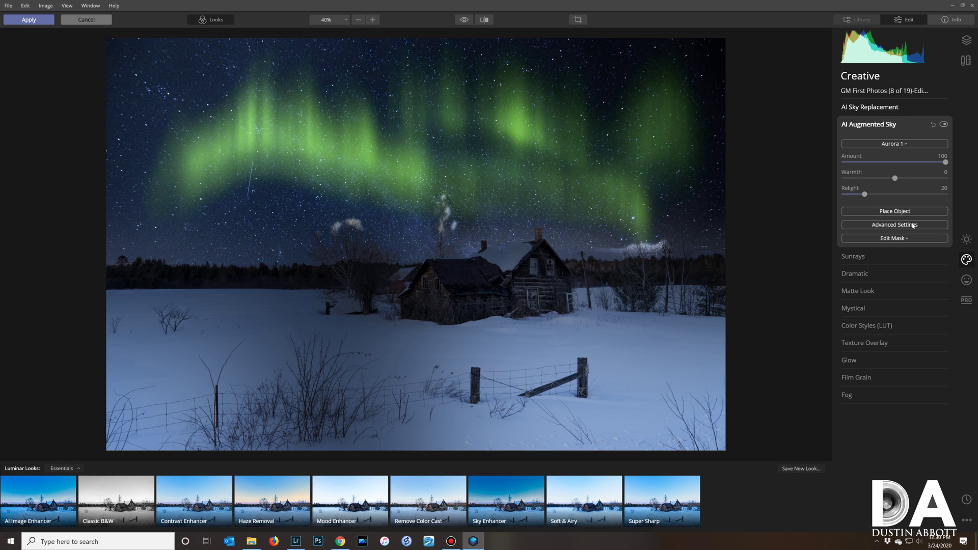
pyautogui.click(884, 211)
pyautogui.moveTo(729, 253); pyautogui.dragTo(698, 243)
pyautogui.moveTo(419, 184); pyautogui.dragTo(440, 170)
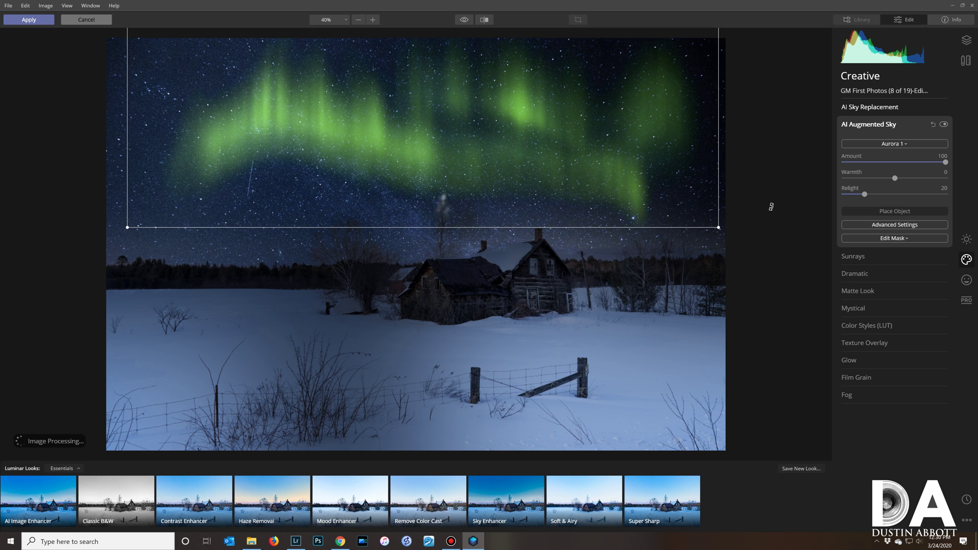
pyautogui.click(915, 226)
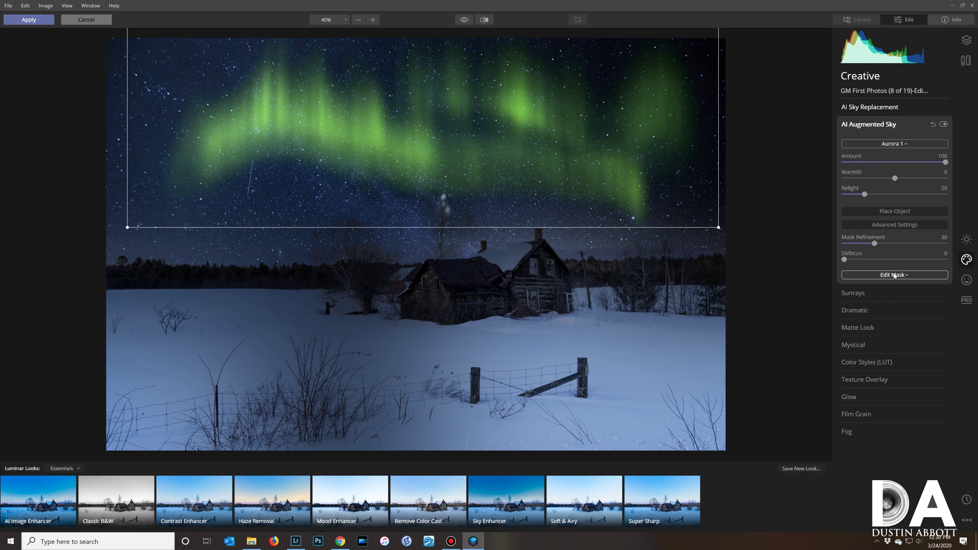
pyautogui.moveTo(428, 164); pyautogui.dragTo(433, 163)
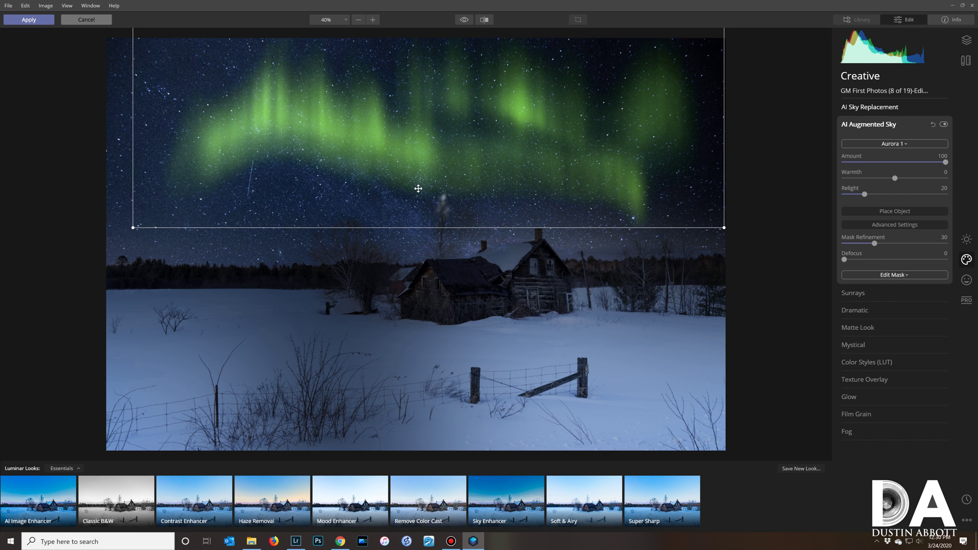